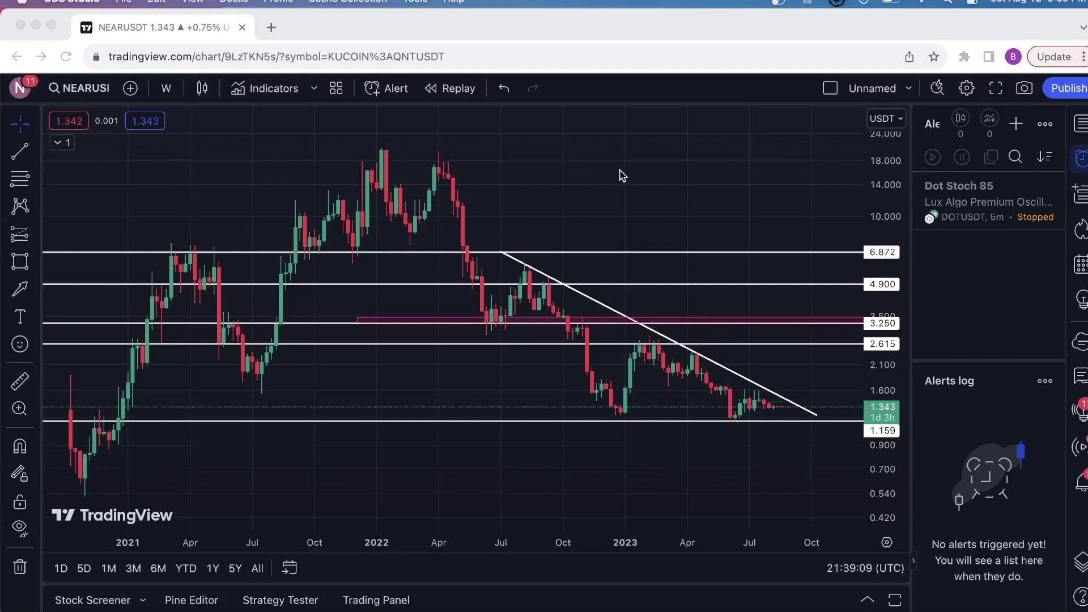
Examine the NEARUSDT weekly chart around the 1.159 support line, check the momentum indicator pane, and show only the price pane.
{"action": "scroll", "coordinate": [622, 175], "scroll_direction": "up", "scroll_amount": 3}
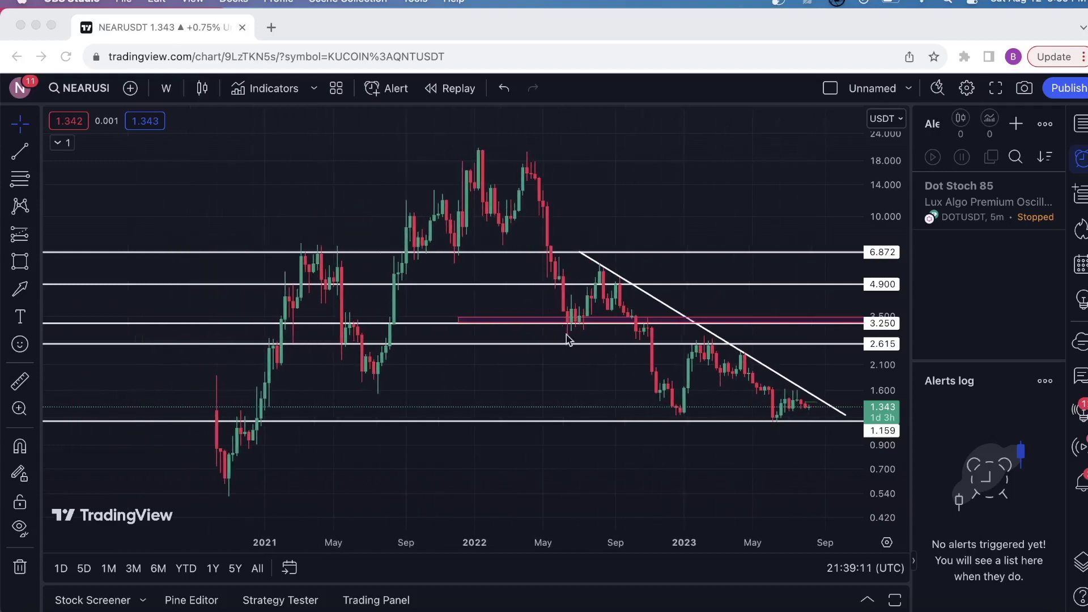
{"action": "left_click", "coordinate": [691, 435]}
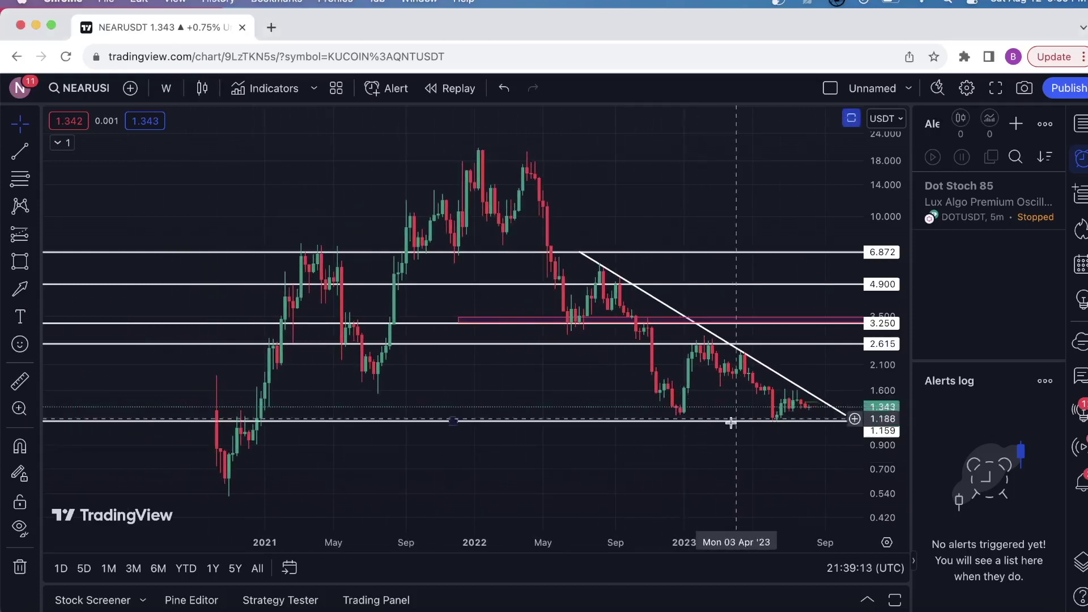
{"action": "scroll", "coordinate": [663, 439], "scroll_direction": "up", "scroll_amount": 2}
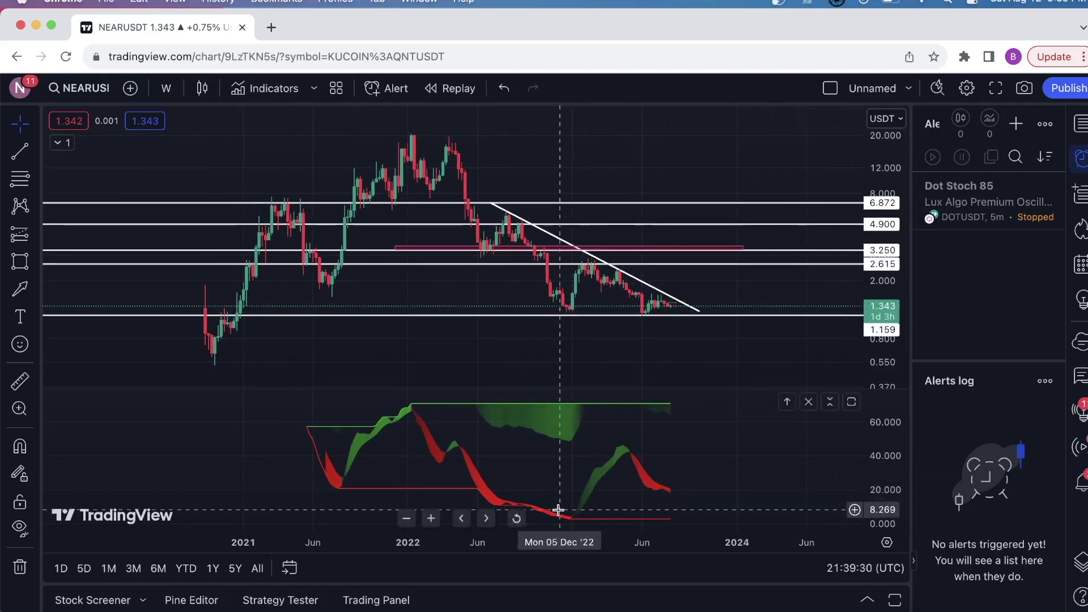
{"action": "double_click", "coordinate": [639, 174]}
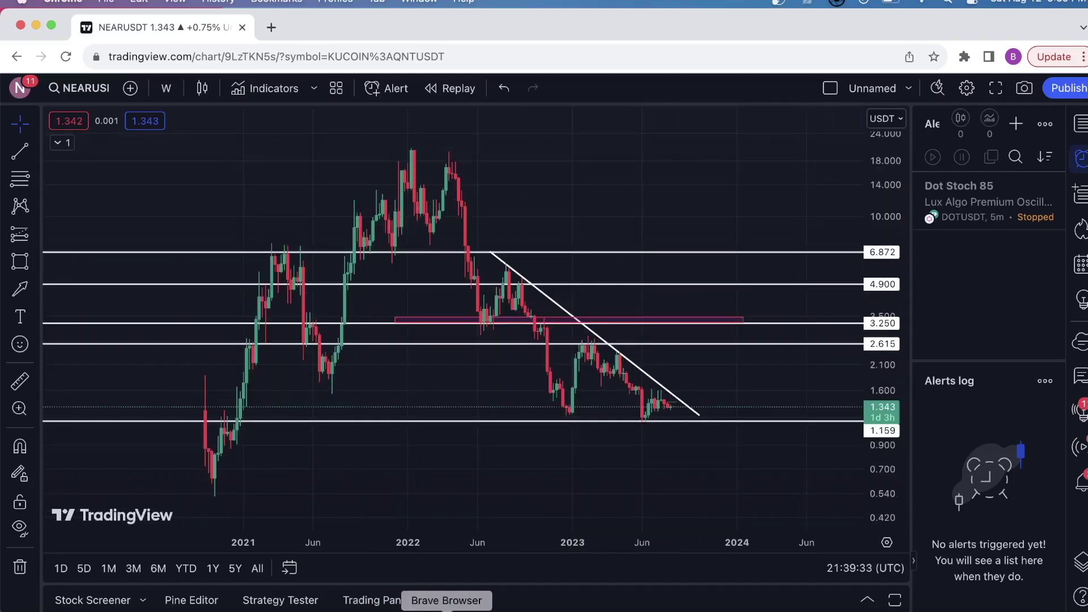
Switch to the NEARUSDT chart in Brave Browser, restore its indicator panes, and inspect the RSI divergence line in an enlarged pane.
{"action": "left_click", "coordinate": [446, 609]}
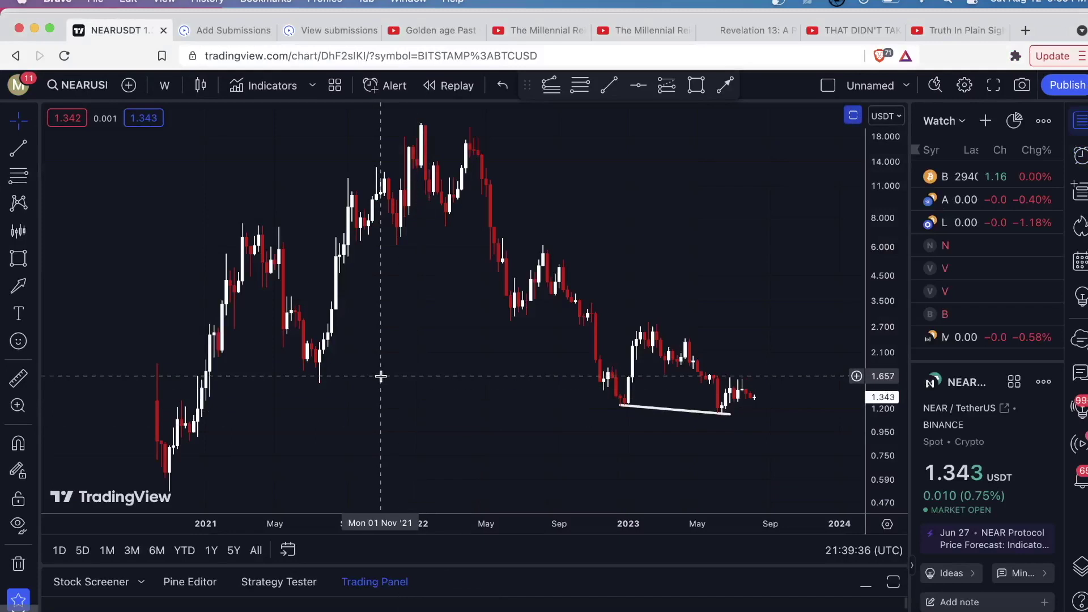
{"action": "double_click", "coordinate": [423, 386]}
{"action": "scroll", "coordinate": [402, 391], "scroll_direction": "down", "scroll_amount": 3}
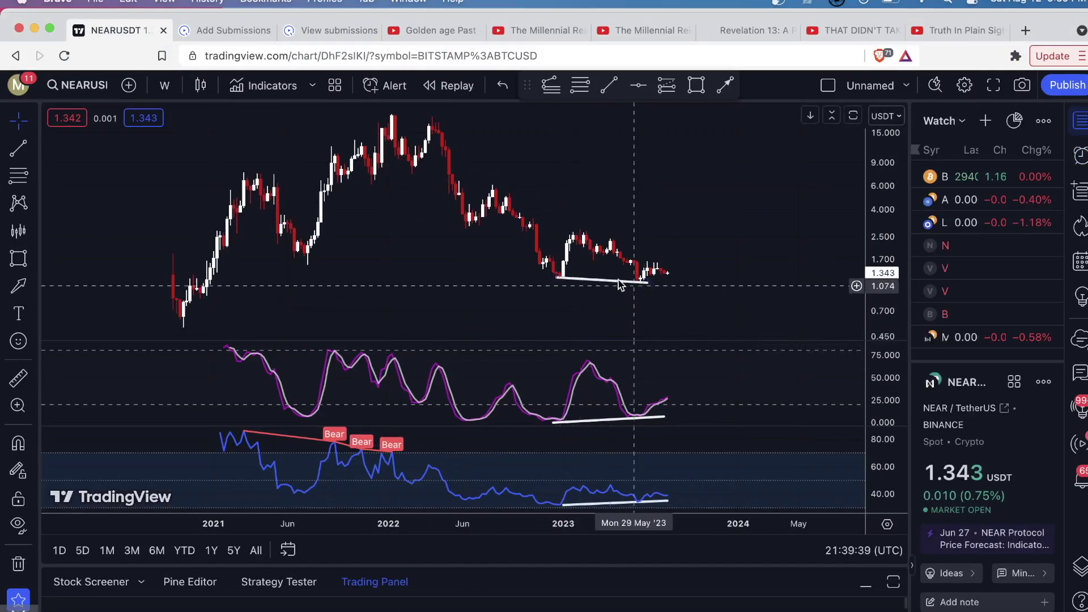
{"action": "double_click", "coordinate": [687, 465]}
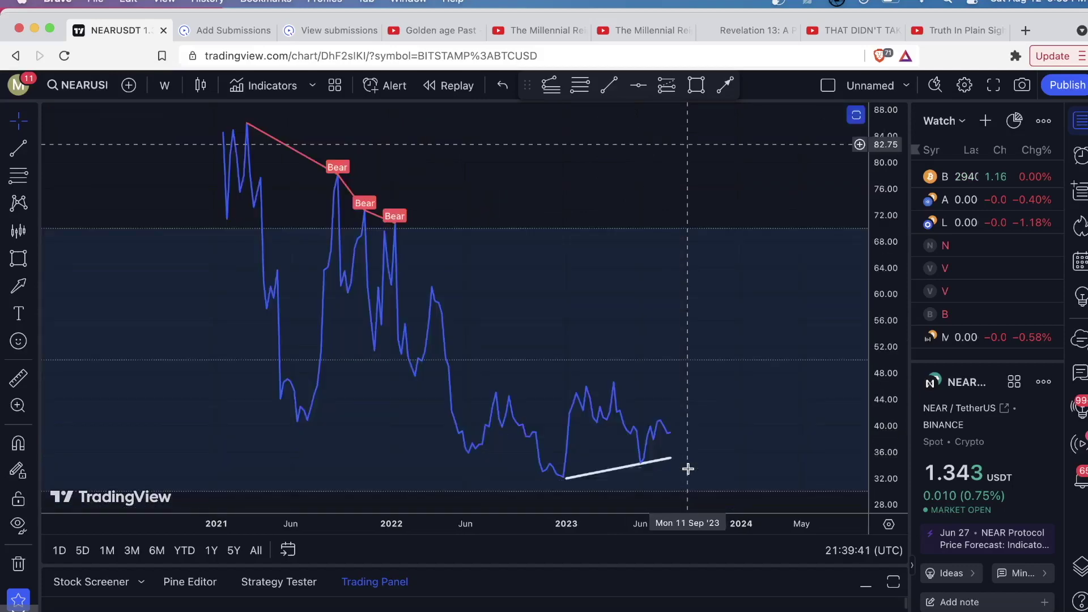
{"action": "double_click", "coordinate": [663, 324]}
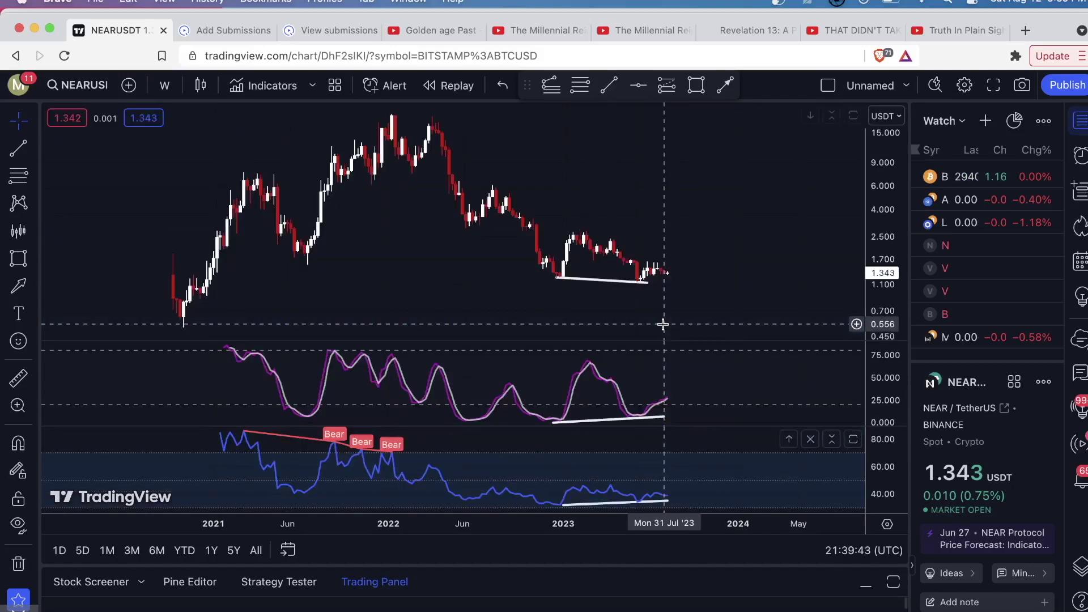
Enlarge the stochastic pane, shift the rising trend line under its lows slightly, and return to the maximized price pane.
{"action": "double_click", "coordinate": [692, 376]}
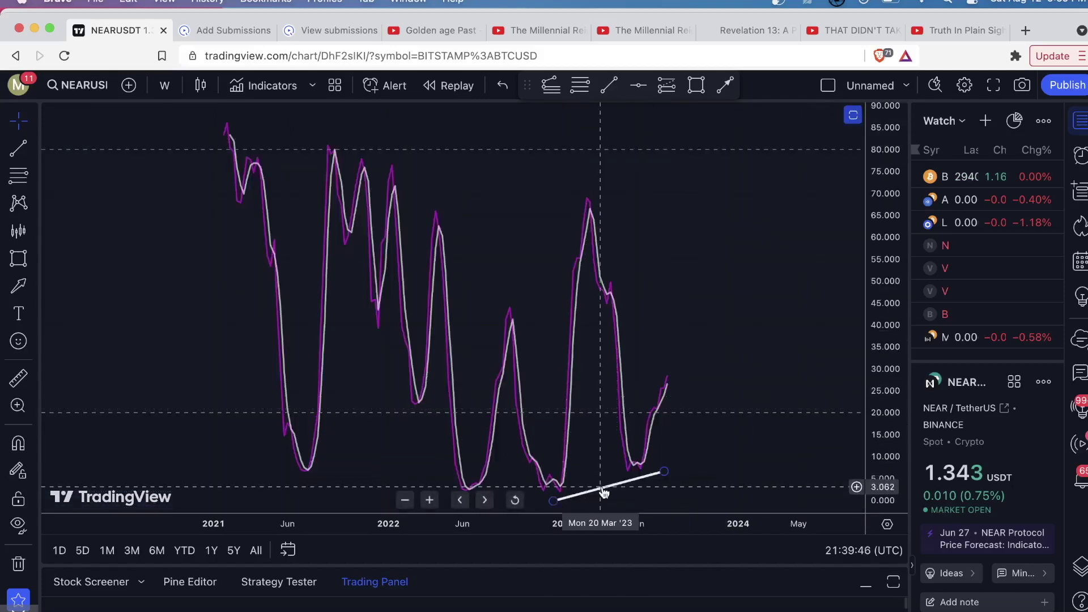
{"action": "left_click_drag", "start_coordinate": [603, 485], "coordinate": [600, 478]}
{"action": "double_click", "coordinate": [694, 294]}
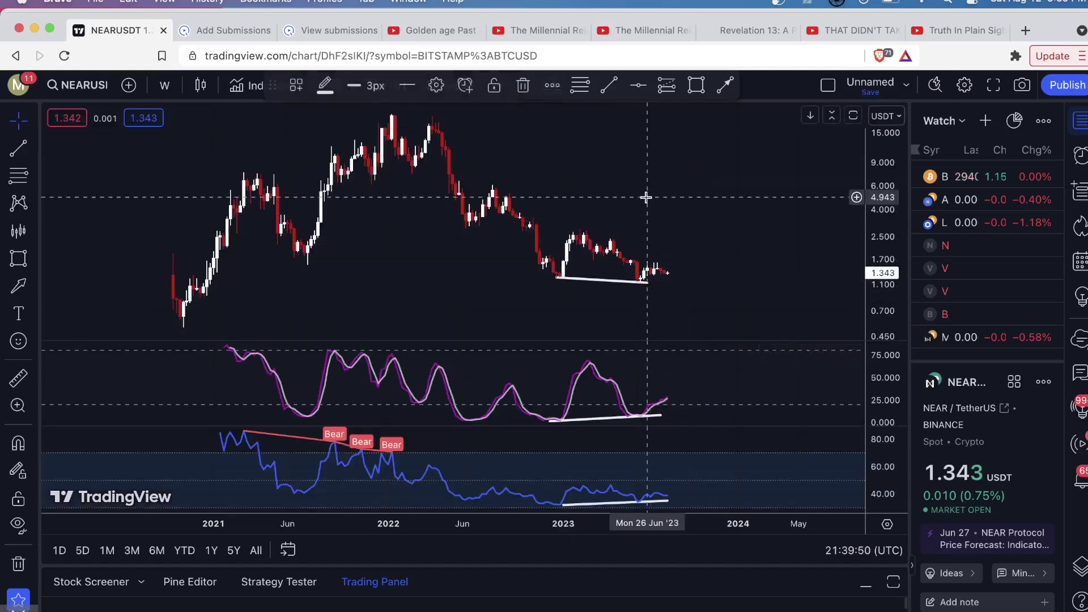
{"action": "double_click", "coordinate": [646, 195]}
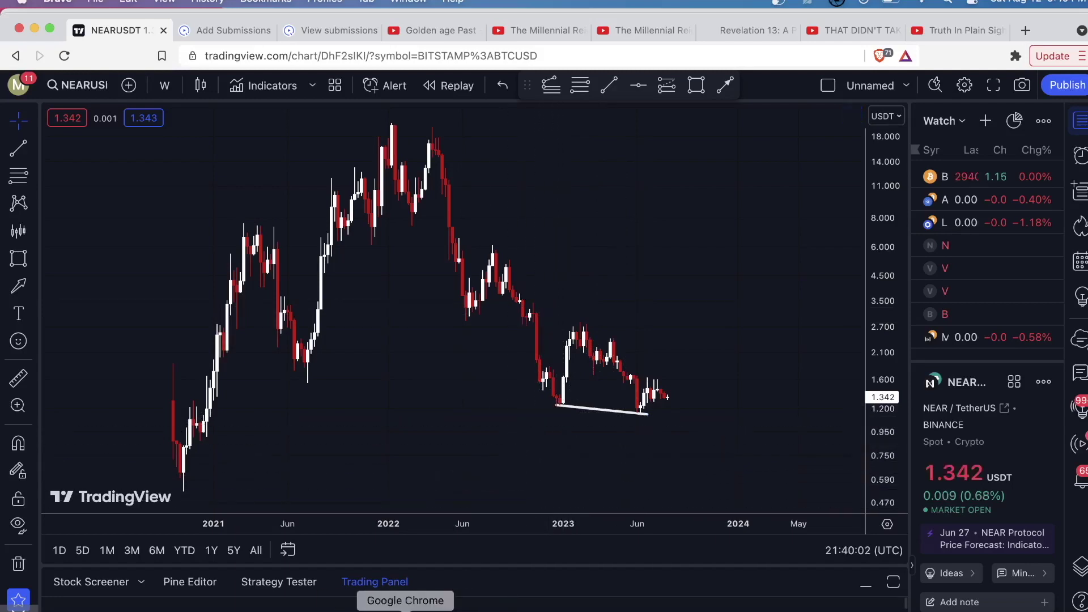
Switch back to the Google Chrome chart and examine the descending trend line, recent candles and horizontal support and resistance levels.
{"action": "left_click", "coordinate": [405, 609]}
{"action": "scroll", "coordinate": [488, 437], "scroll_direction": "up", "scroll_amount": 5}
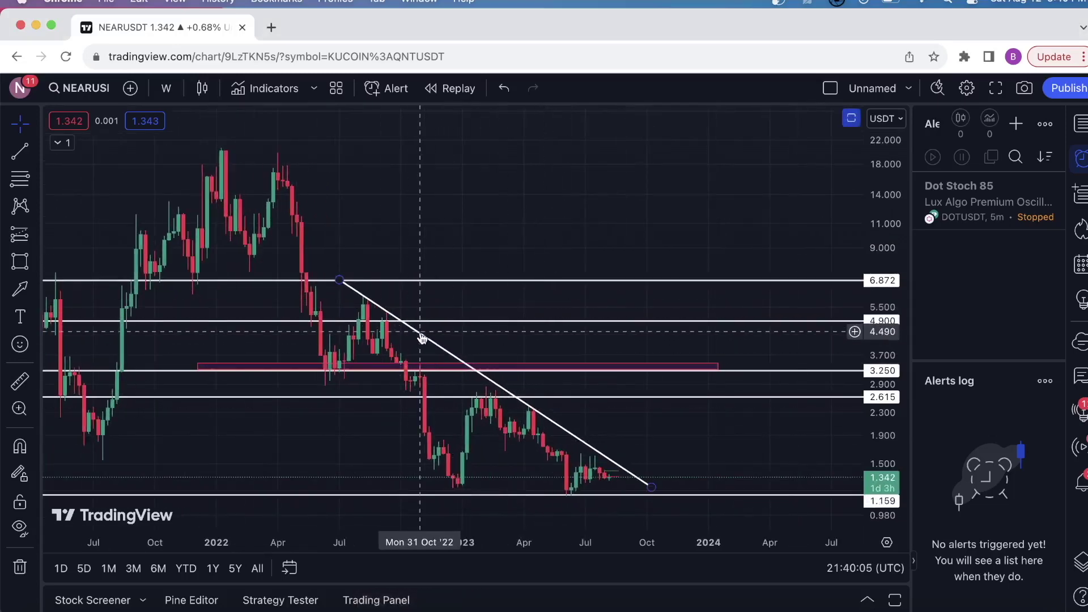
{"action": "left_click", "coordinate": [530, 409]}
{"action": "scroll", "coordinate": [606, 425], "scroll_direction": "down", "scroll_amount": 4}
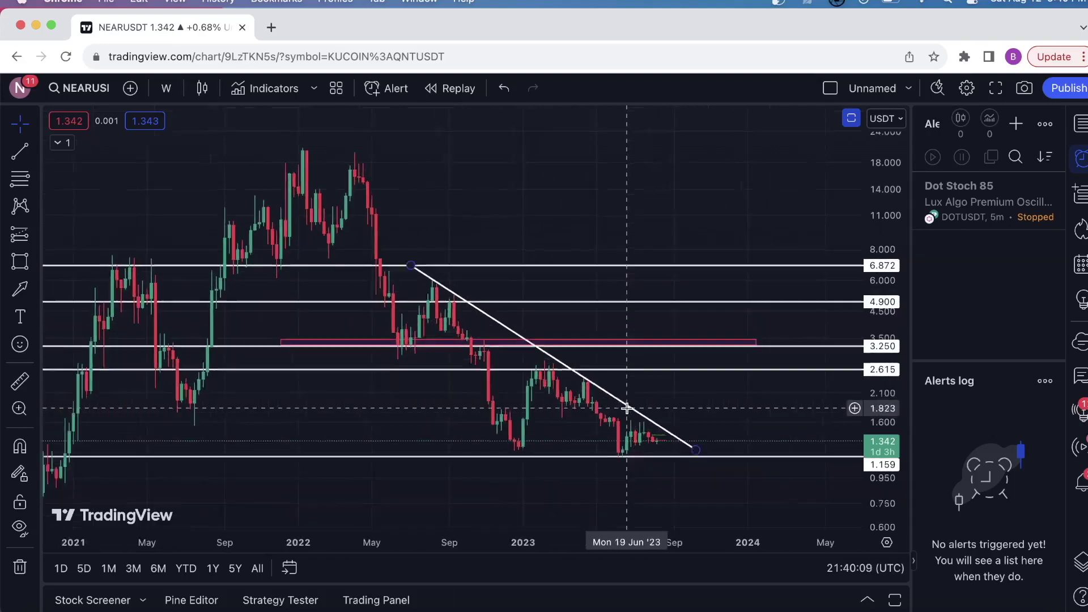
{"action": "scroll", "coordinate": [567, 363], "scroll_direction": "up", "scroll_amount": 1}
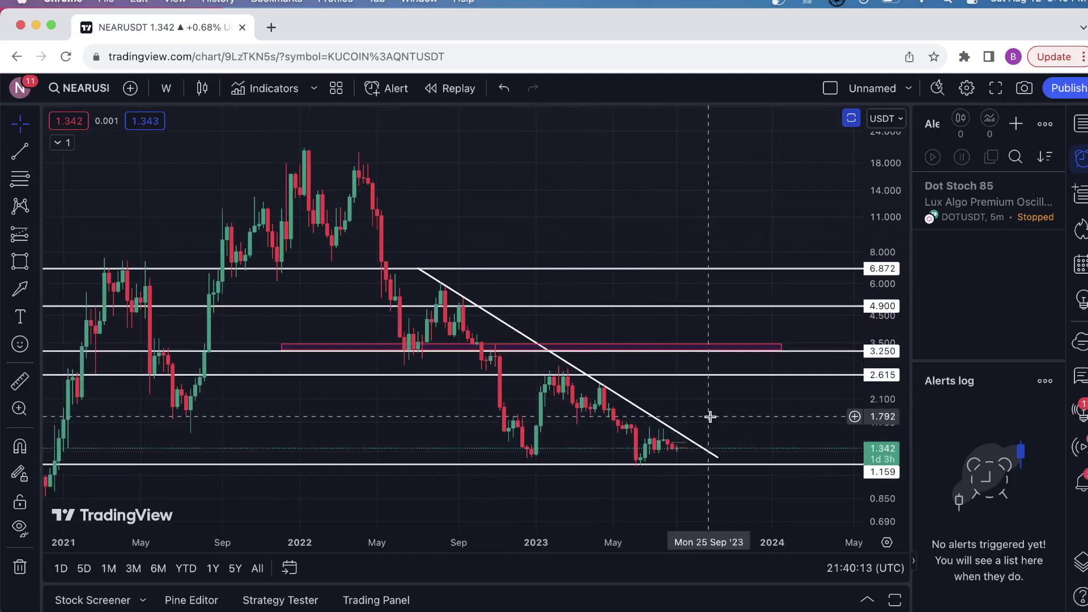
{"action": "scroll", "coordinate": [708, 417], "scroll_direction": "up", "scroll_amount": 1}
{"action": "scroll", "coordinate": [710, 417], "scroll_direction": "up", "scroll_amount": 1}
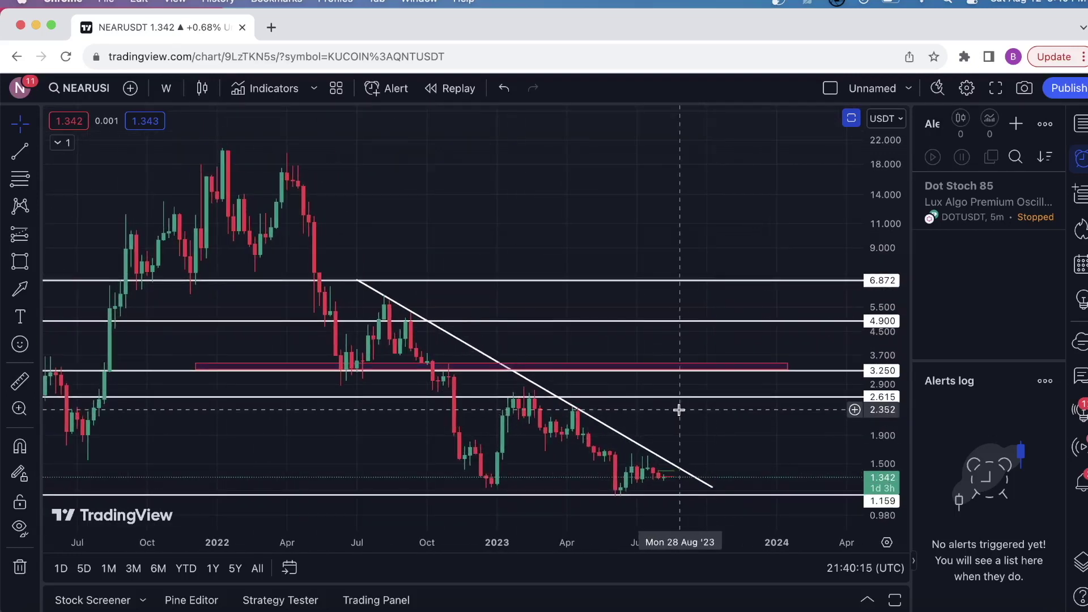
{"action": "scroll", "coordinate": [708, 414], "scroll_direction": "up", "scroll_amount": 2}
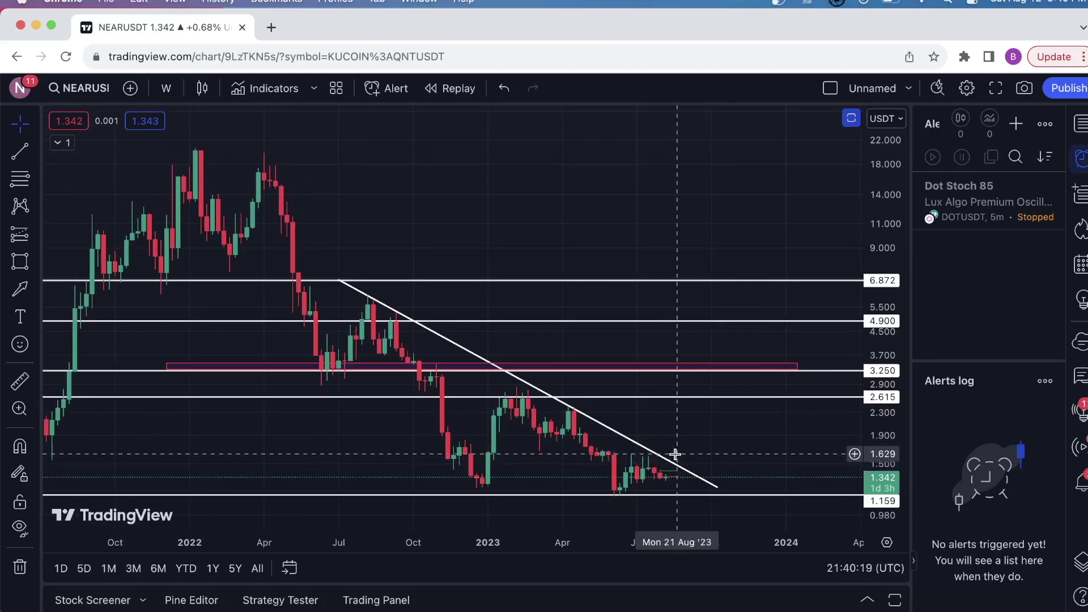
{"action": "scroll", "coordinate": [697, 412], "scroll_direction": "down", "scroll_amount": 3}
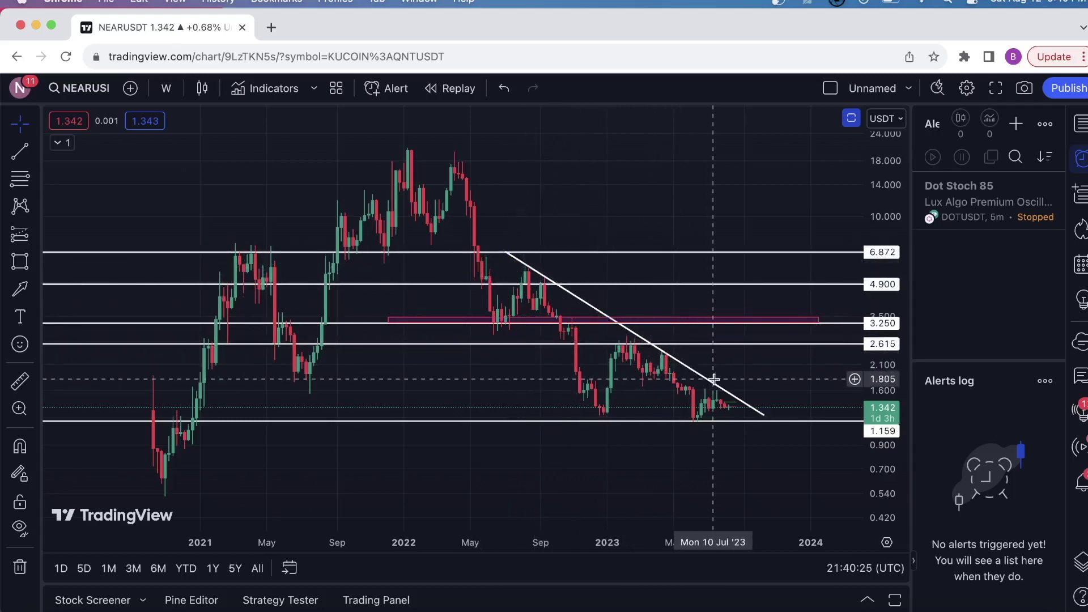
{"action": "scroll", "coordinate": [686, 313], "scroll_direction": "down", "scroll_amount": 1}
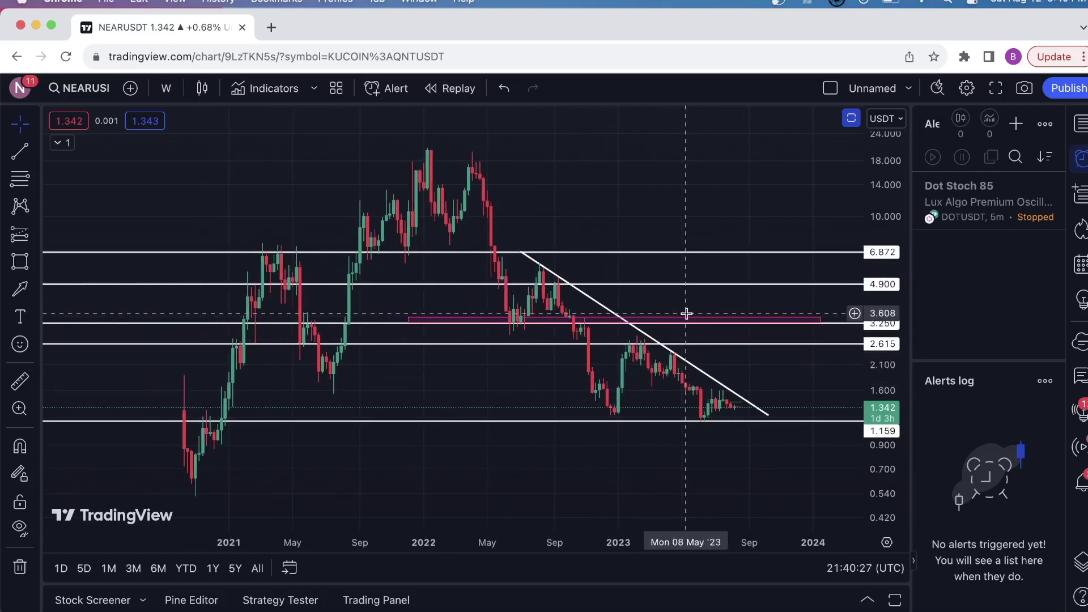
{"action": "scroll", "coordinate": [548, 363], "scroll_direction": "up", "scroll_amount": 2}
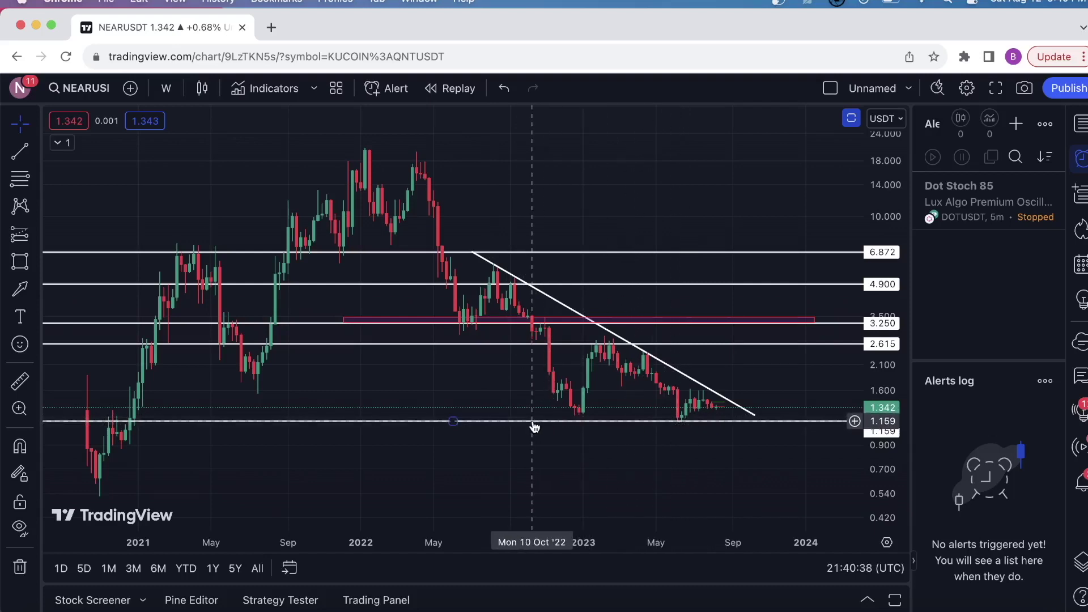
Draw a Fibonacci retracement from the 0.531 low in late 2020 up to the 20.547 high.
{"action": "scroll", "coordinate": [534, 426], "scroll_direction": "left", "scroll_amount": 5}
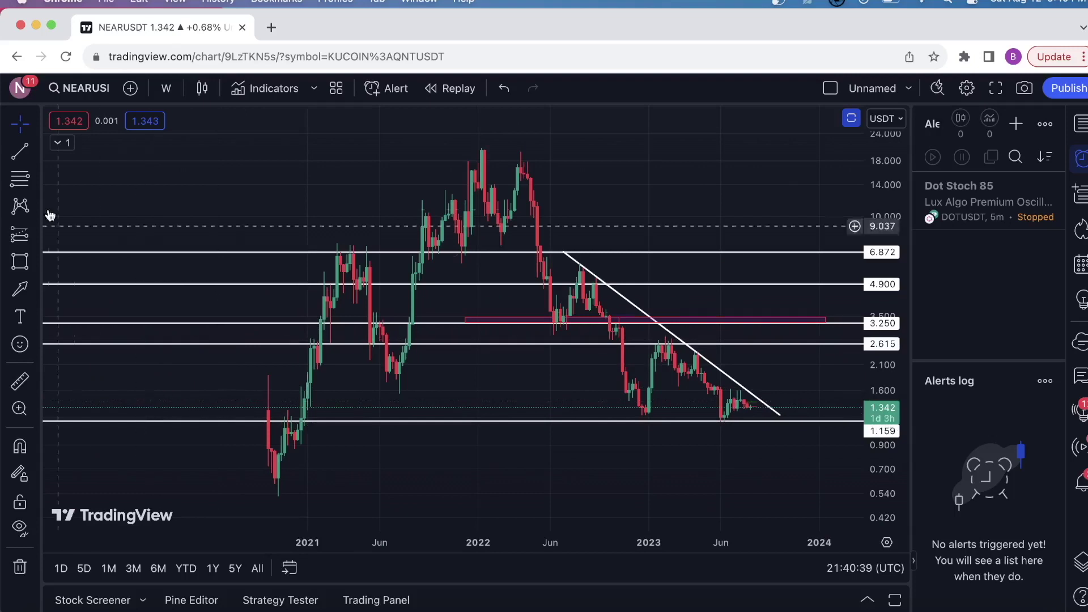
{"action": "left_click", "coordinate": [36, 180]}
{"action": "left_click", "coordinate": [79, 141]}
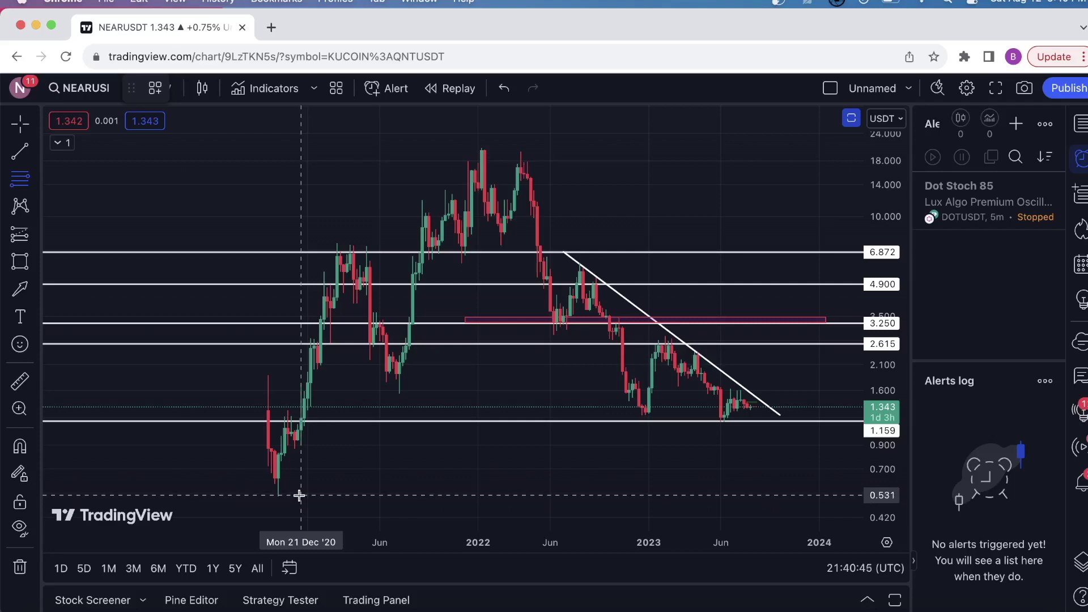
{"action": "left_click", "coordinate": [299, 495]}
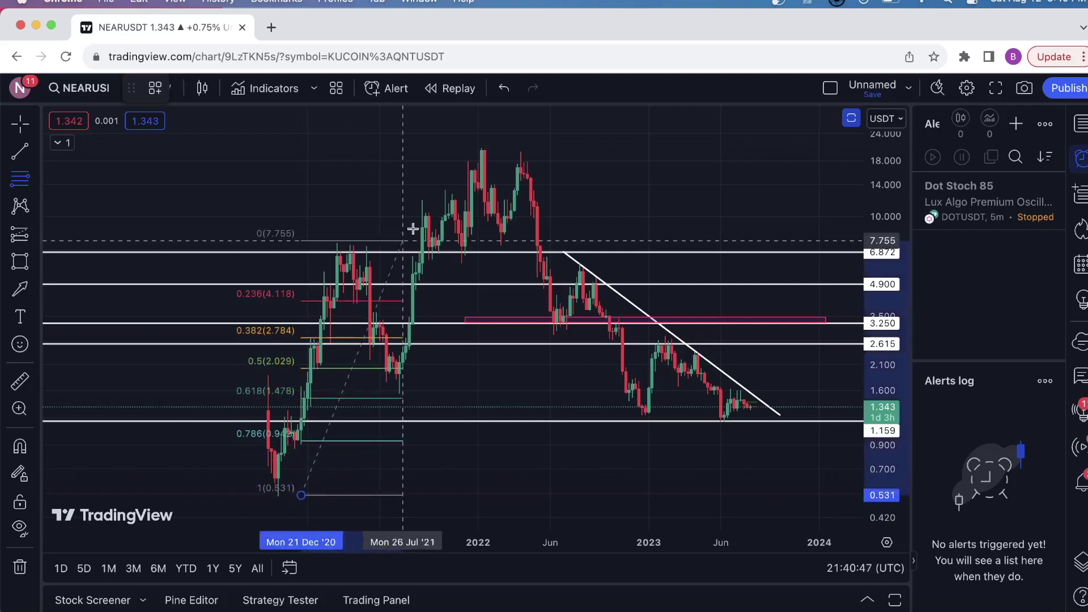
{"action": "left_click", "coordinate": [845, 148]}
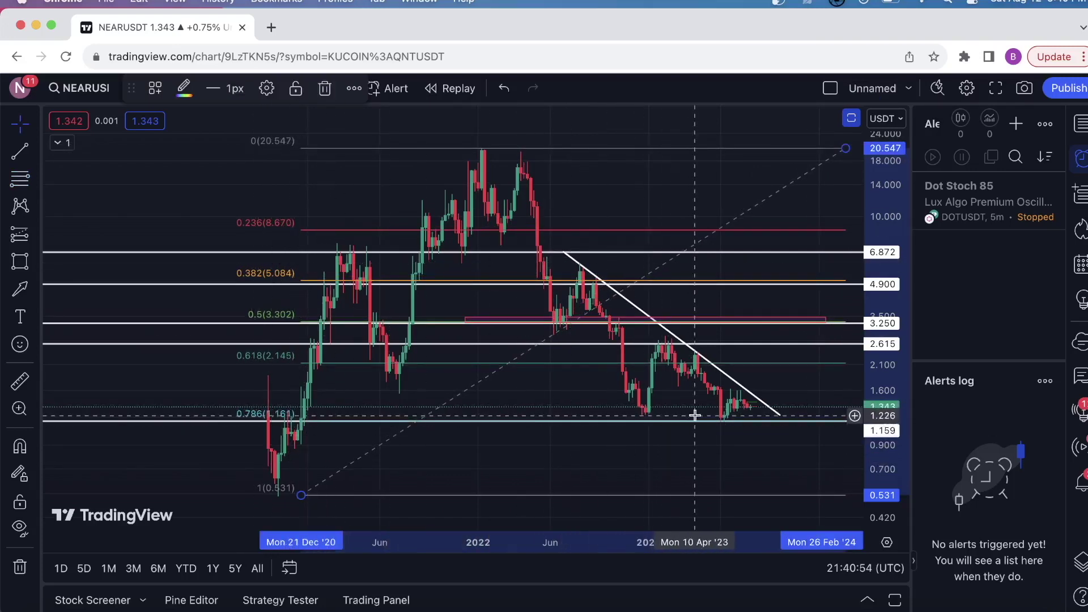
Compare recent price action with the 0.786 retracement level near 1.159, and delete the Fibonacci retracement.
{"action": "scroll", "coordinate": [387, 431], "scroll_direction": "right", "scroll_amount": 2}
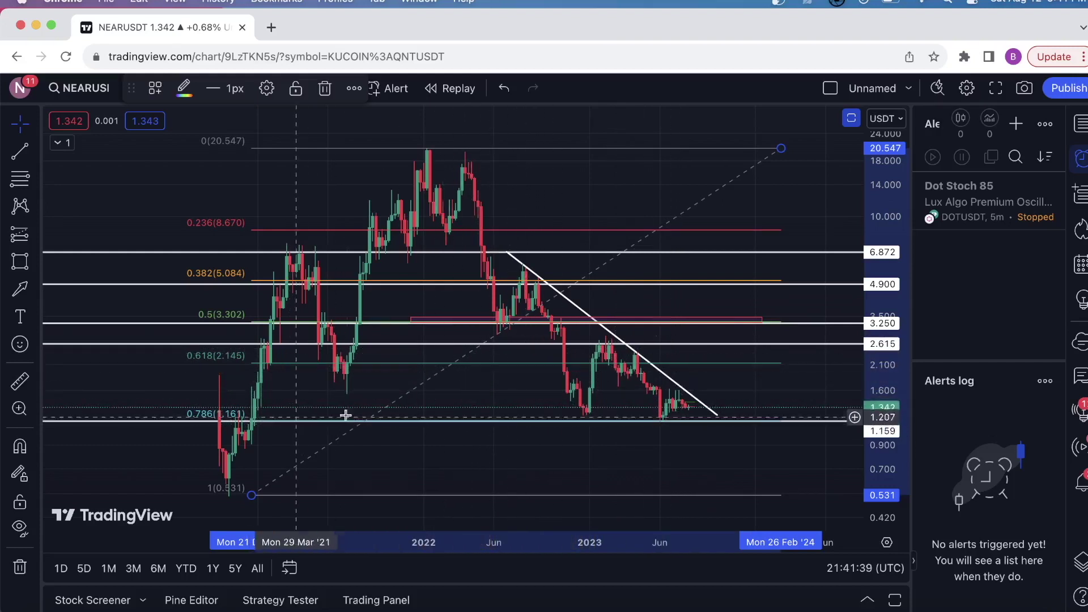
{"action": "scroll", "coordinate": [529, 410], "scroll_direction": "up", "scroll_amount": 5}
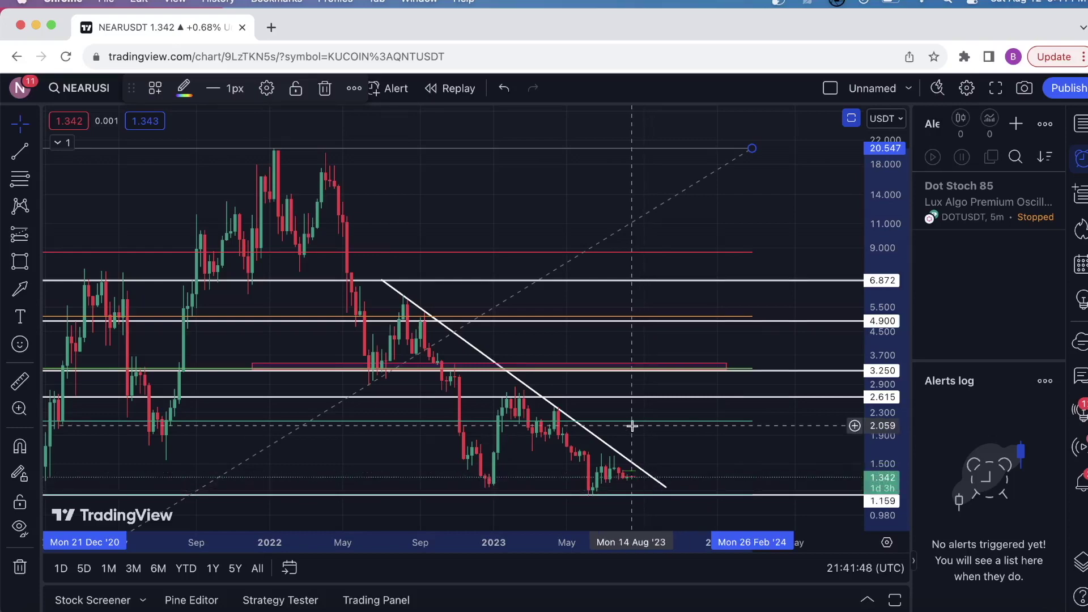
{"action": "scroll", "coordinate": [652, 470], "scroll_direction": "down", "scroll_amount": 3}
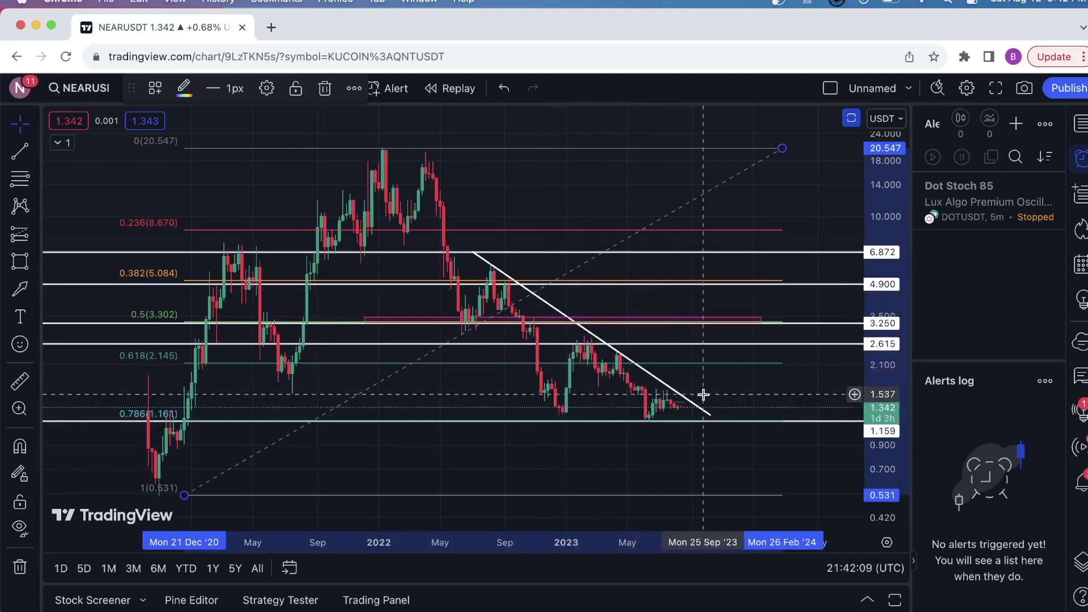
{"action": "key", "text": "Delete"}
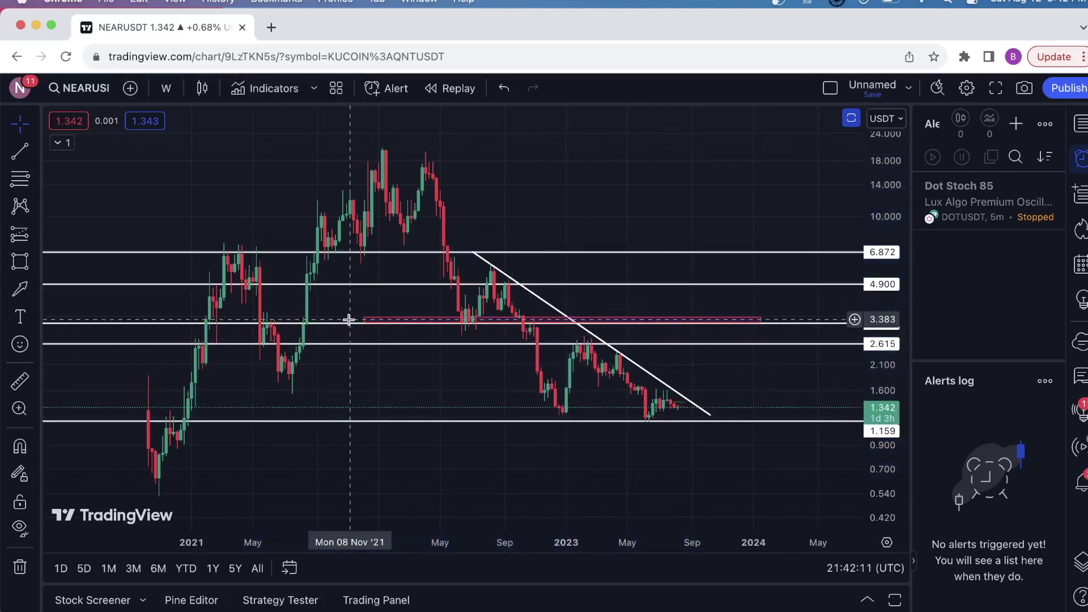
Examine the descending trend line, the 2.615 resistance line and the pink resistance zone above 3.250.
{"action": "scroll", "coordinate": [415, 306], "scroll_direction": "up", "scroll_amount": 3}
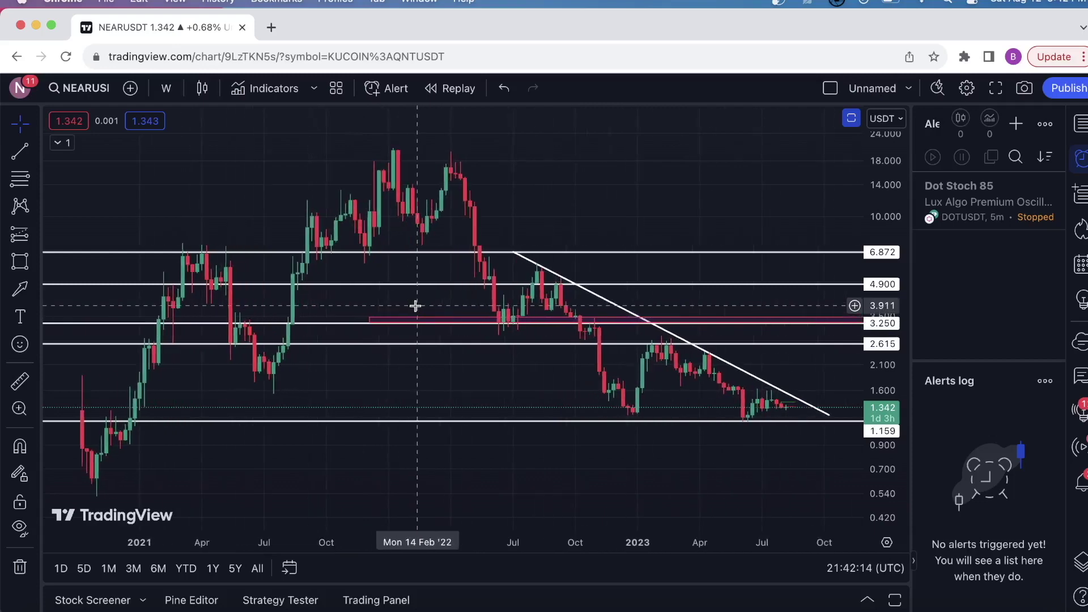
{"action": "scroll", "coordinate": [415, 306], "scroll_direction": "up", "scroll_amount": 3}
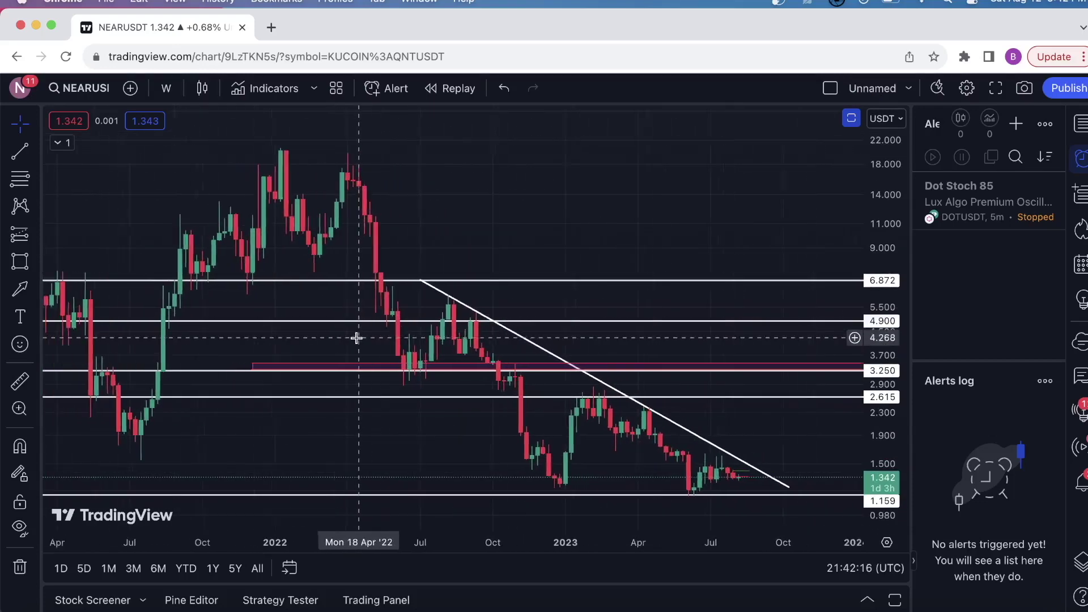
{"action": "scroll", "coordinate": [357, 338], "scroll_direction": "down", "scroll_amount": 3}
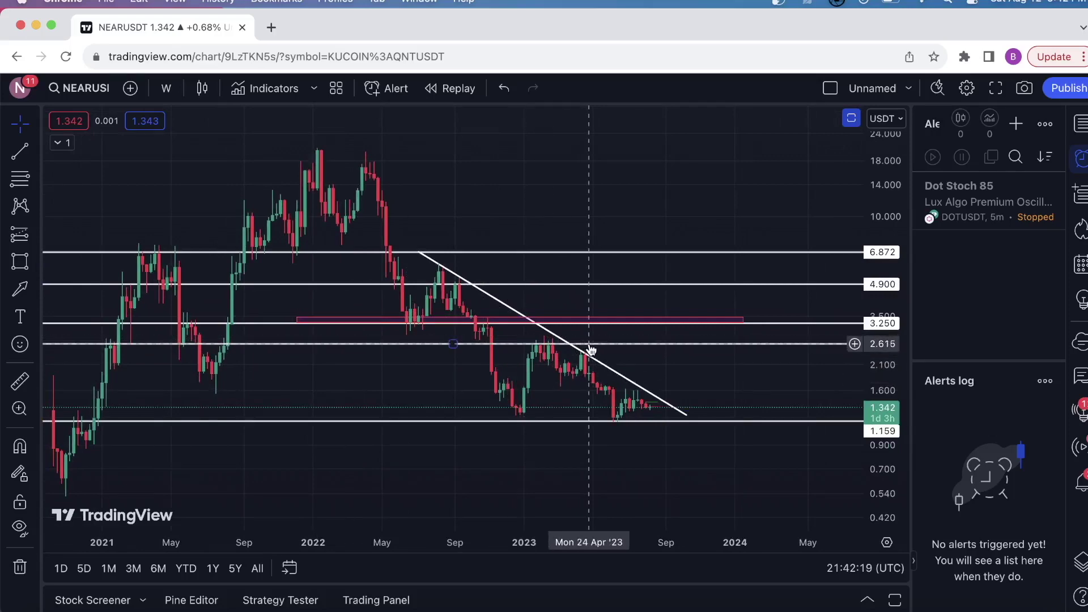
{"action": "scroll", "coordinate": [589, 350], "scroll_direction": "up", "scroll_amount": 3}
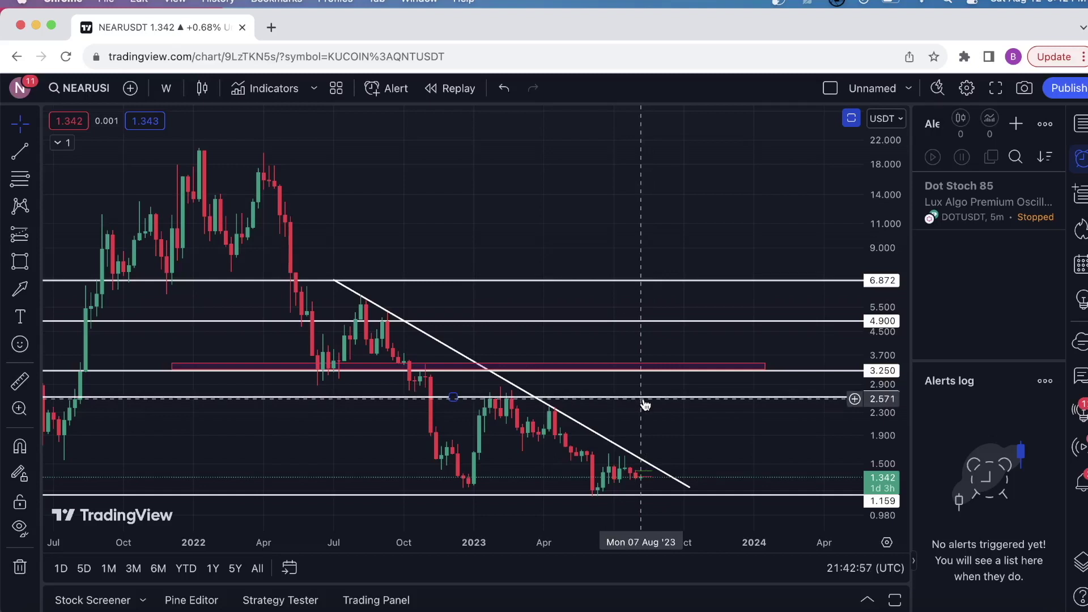
{"action": "left_click", "coordinate": [624, 366]}
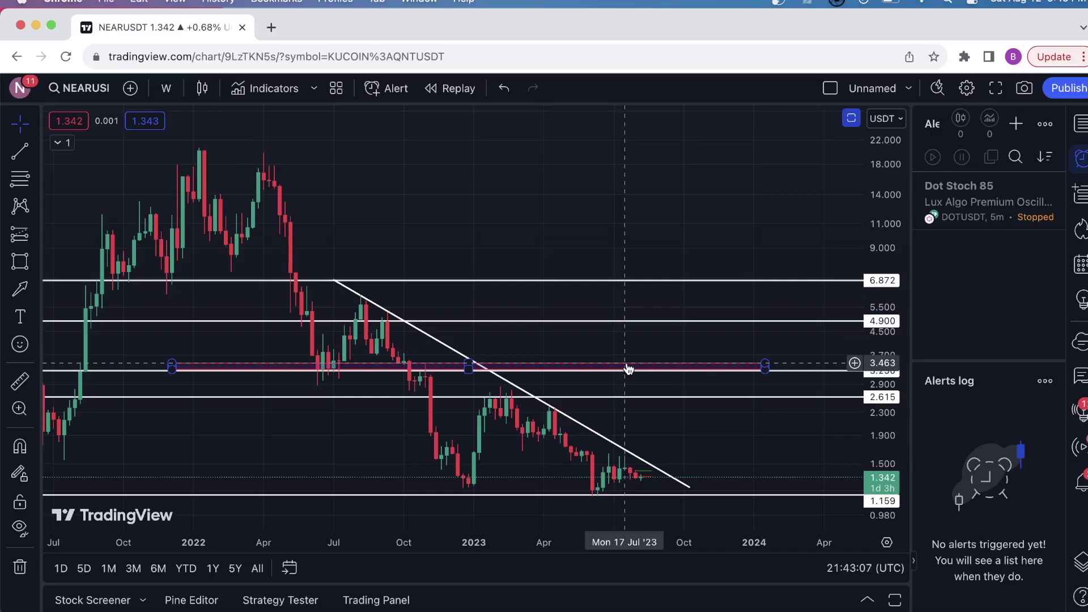
Draw a Fibonacci retracement from the 20.547 high down to 1.150 at the support line, spanning May 2022 to March 2024.
{"action": "scroll", "coordinate": [630, 365], "scroll_direction": "down", "scroll_amount": 1}
{"action": "scroll", "coordinate": [633, 363], "scroll_direction": "down", "scroll_amount": 2}
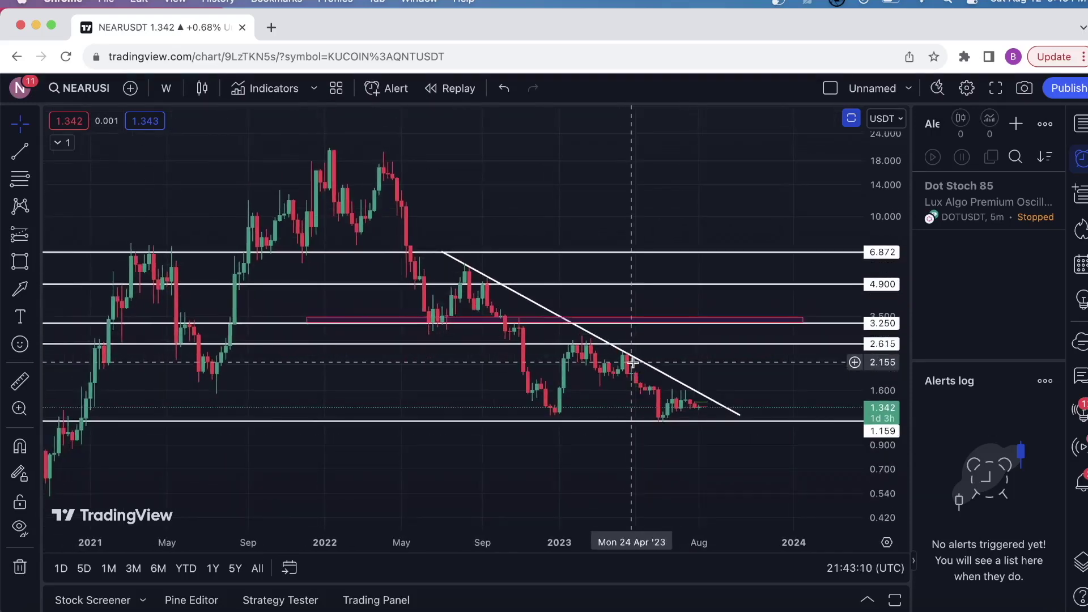
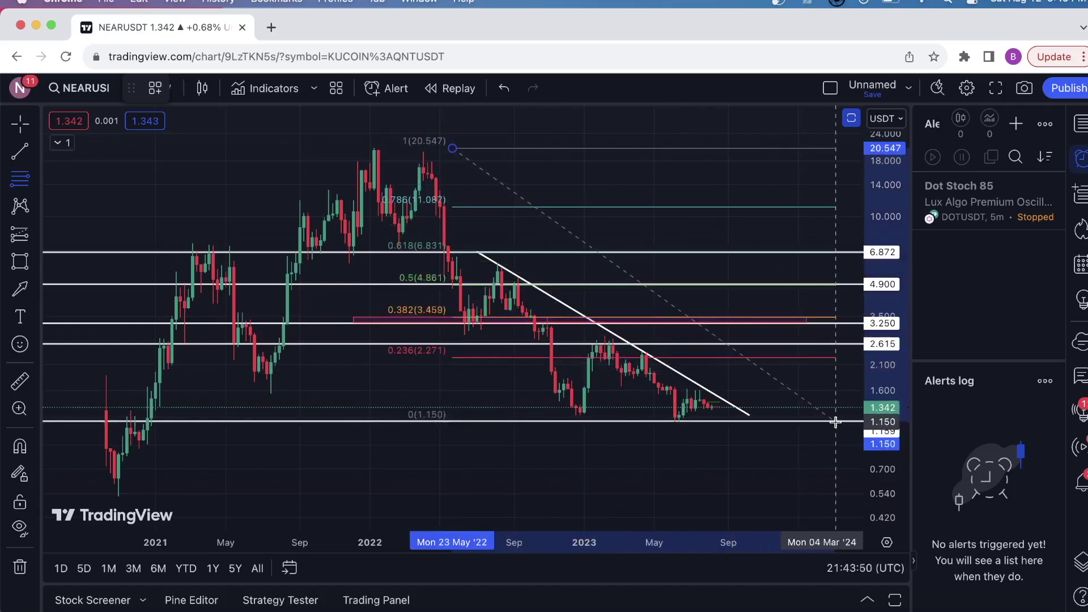
{"action": "left_click", "coordinate": [834, 422]}
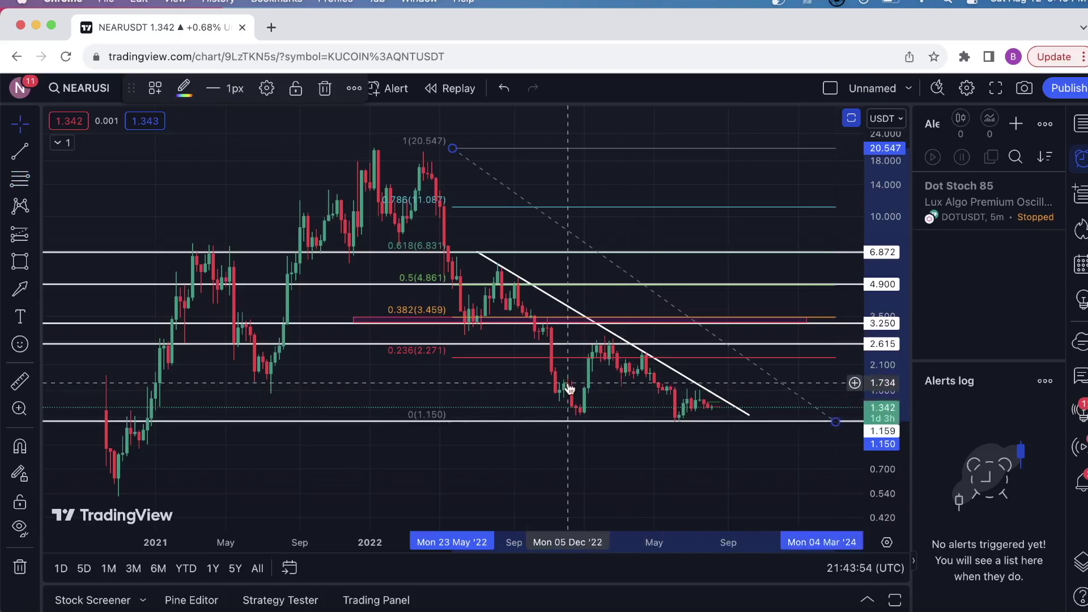
Compare the 0.382 retracement level with the pink resistance zone above 3.250 and the descending trend line.
{"action": "scroll", "coordinate": [569, 388], "scroll_direction": "down", "scroll_amount": 2}
{"action": "scroll", "coordinate": [569, 389], "scroll_direction": "up", "scroll_amount": 1}
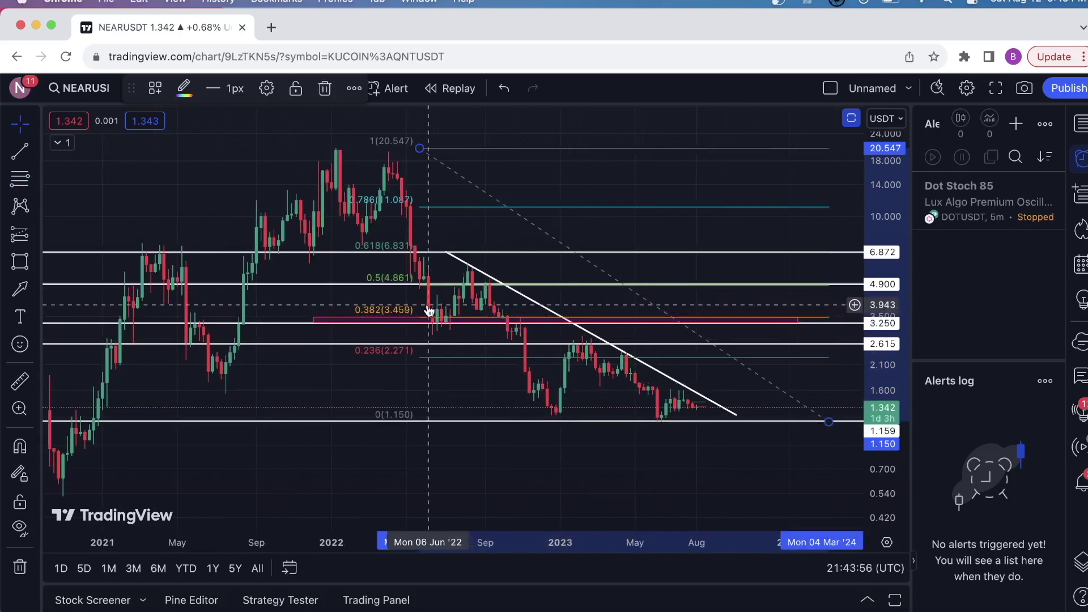
{"action": "scroll", "coordinate": [491, 323], "scroll_direction": "up", "scroll_amount": 2}
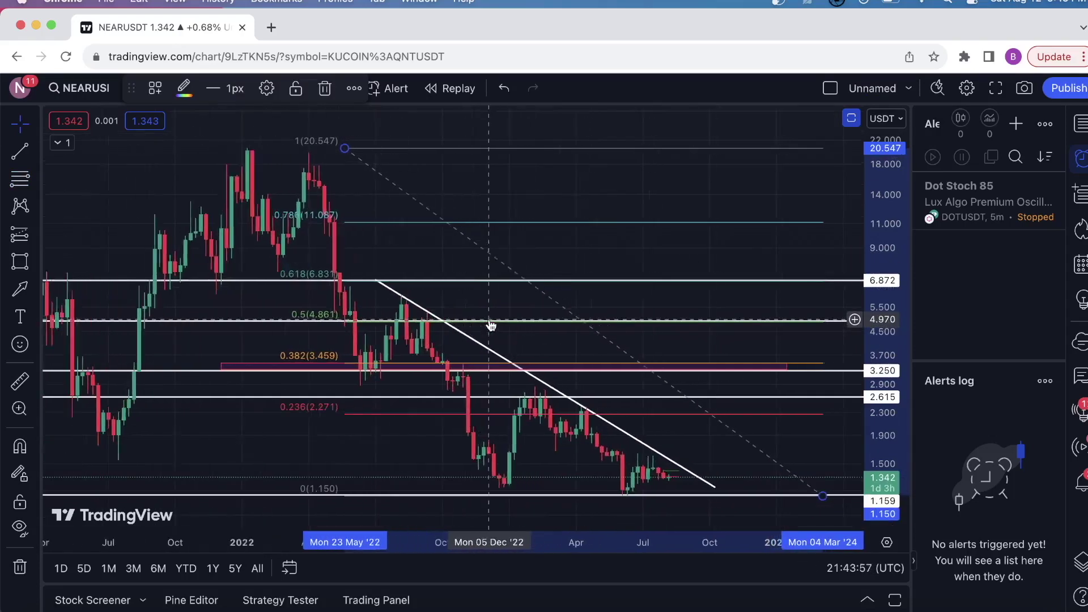
{"action": "left_click", "coordinate": [574, 367]}
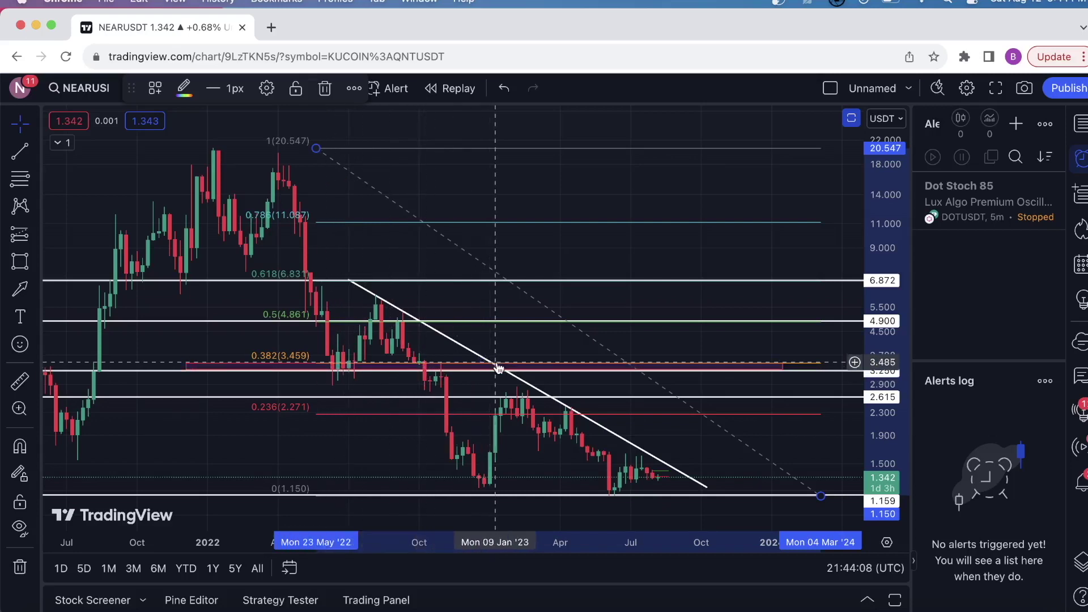
{"action": "scroll", "coordinate": [425, 381], "scroll_direction": "up", "scroll_amount": 3}
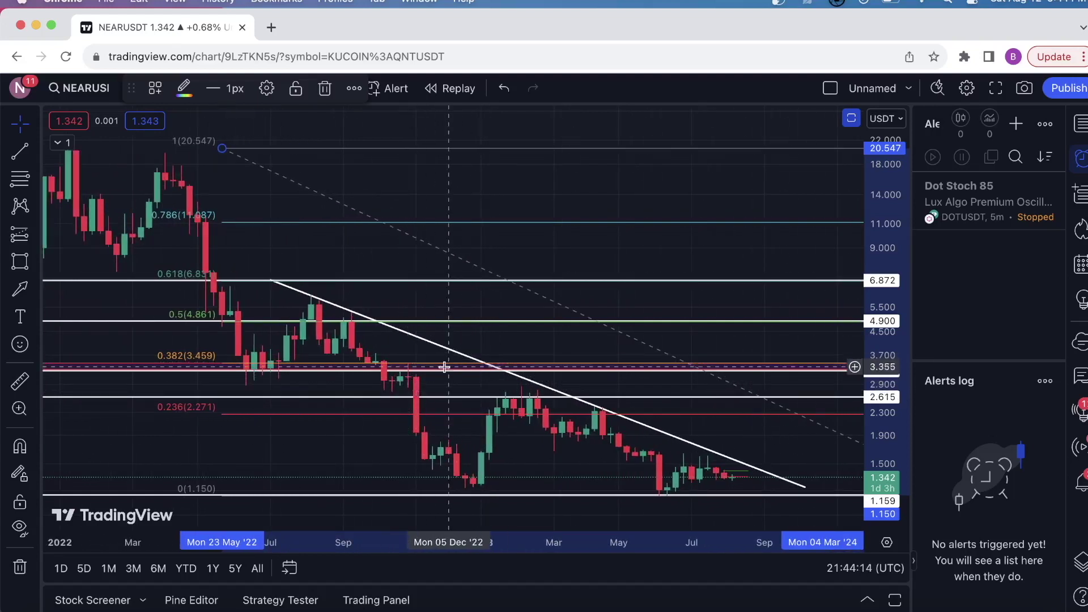
{"action": "scroll", "coordinate": [447, 379], "scroll_direction": "right", "scroll_amount": 5}
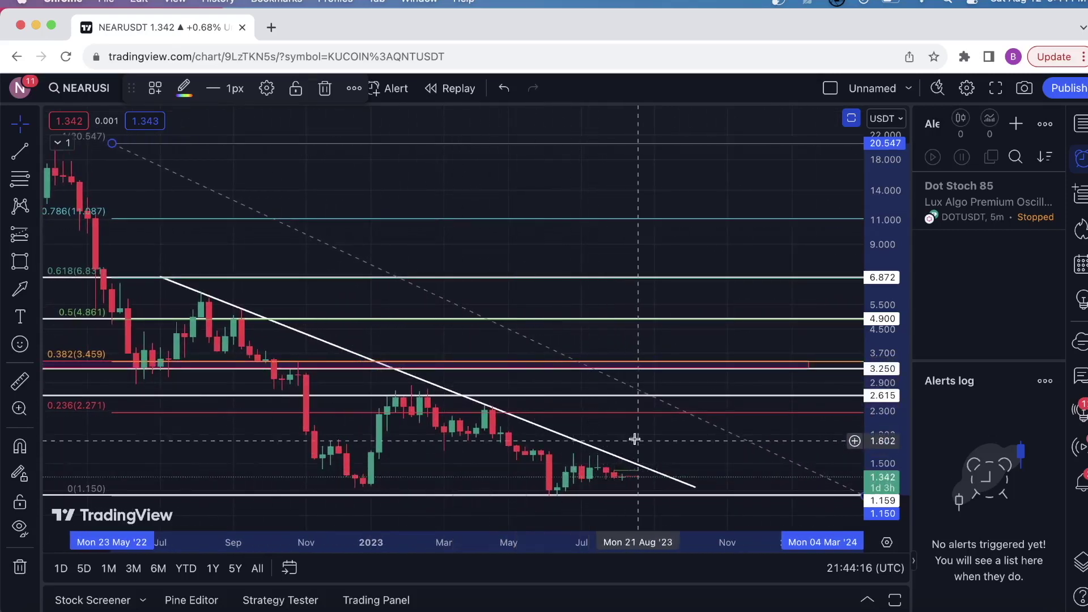
{"action": "left_click", "coordinate": [642, 368]}
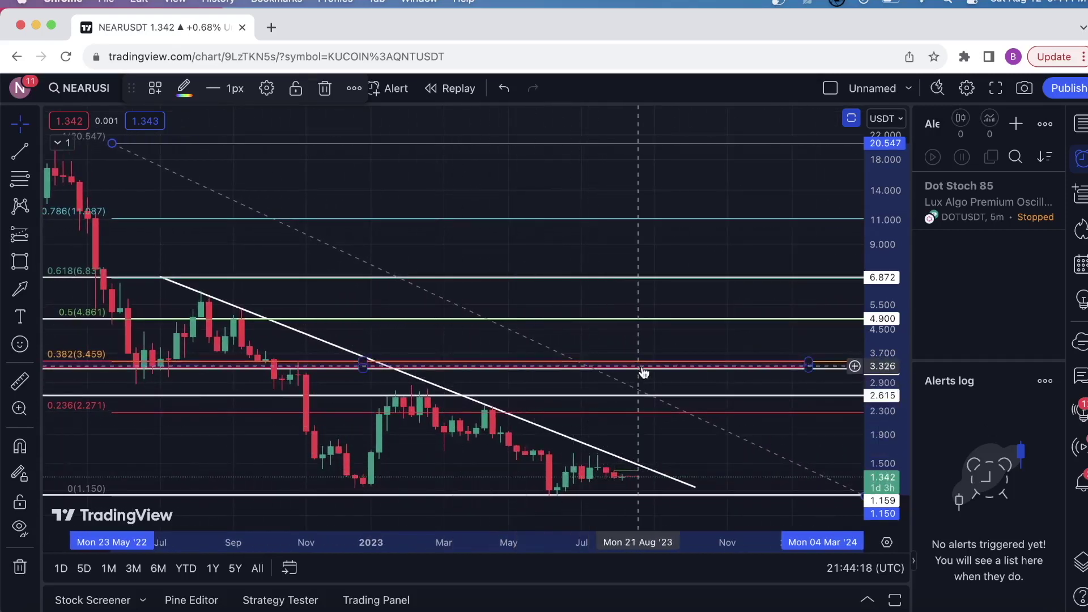
{"action": "left_click", "coordinate": [612, 374]}
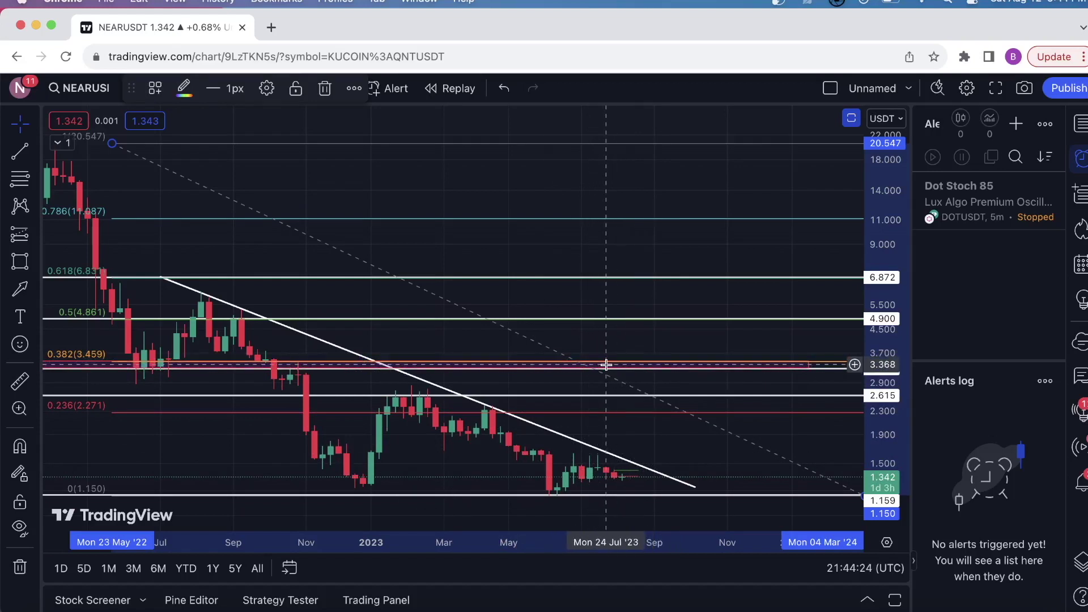
{"action": "left_click", "coordinate": [606, 369]}
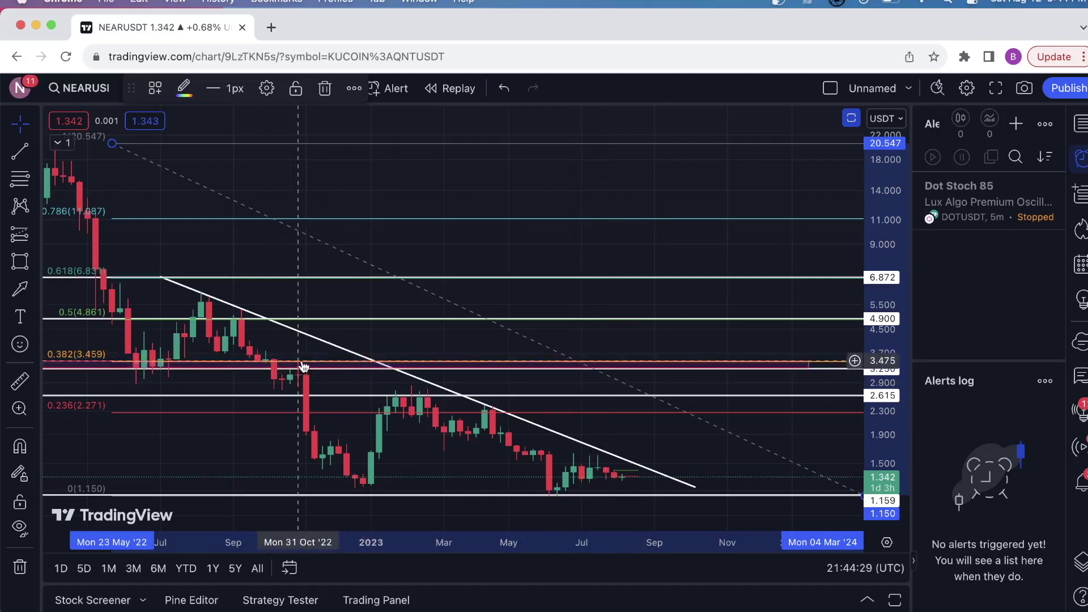
Compare the 0.5 and 0.618 retracement levels with the 4.900 and 6.872 resistance lines, and delete the Fibonacci retracement.
{"action": "scroll", "coordinate": [413, 351], "scroll_direction": "left", "scroll_amount": 5}
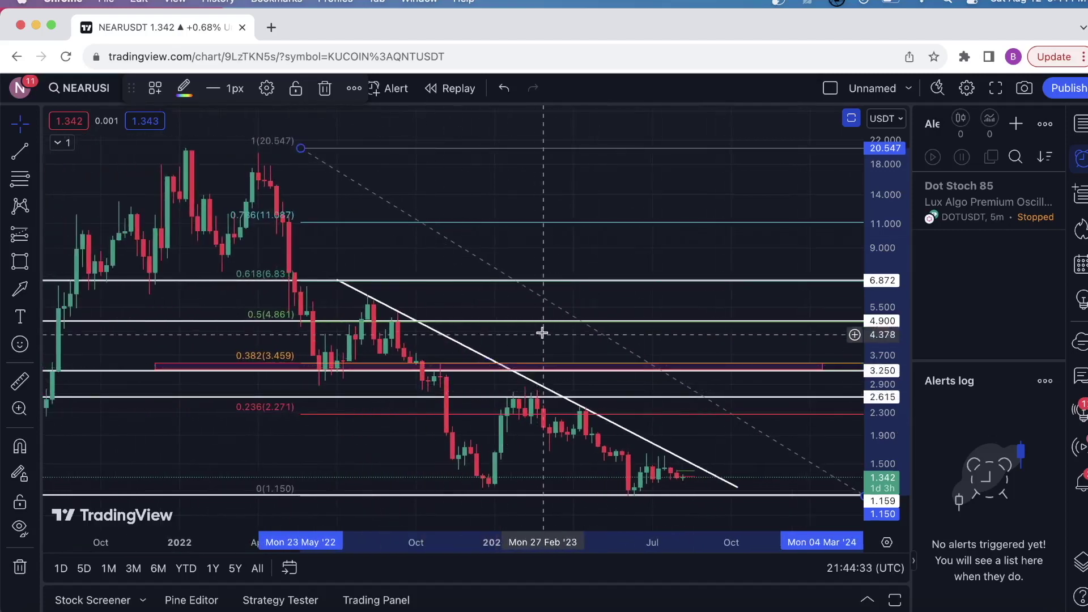
{"action": "scroll", "coordinate": [552, 333], "scroll_direction": "left", "scroll_amount": 1}
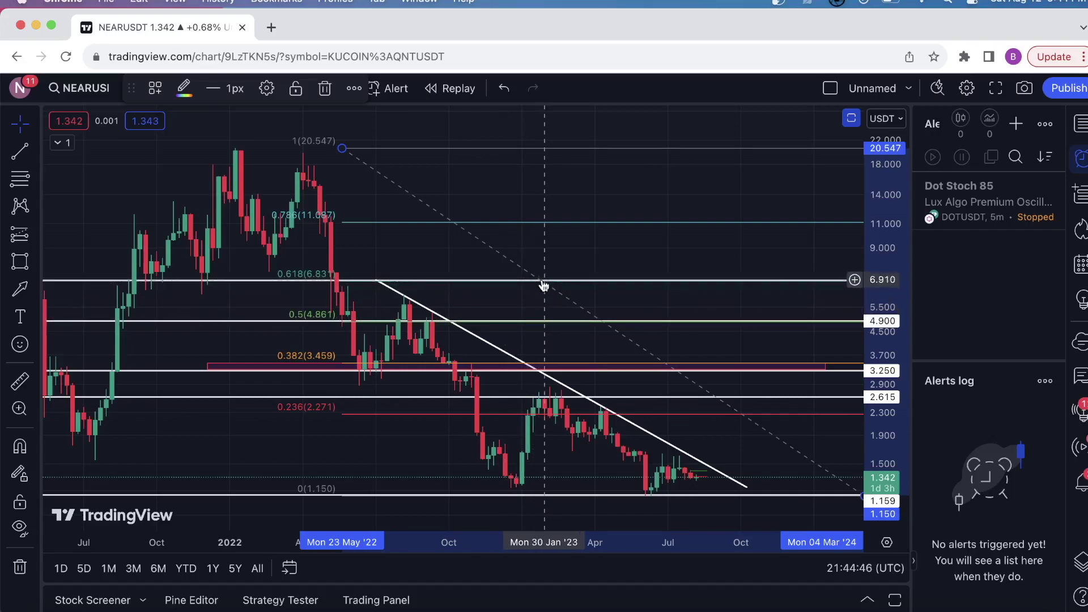
{"action": "scroll", "coordinate": [537, 284], "scroll_direction": "down", "scroll_amount": 2}
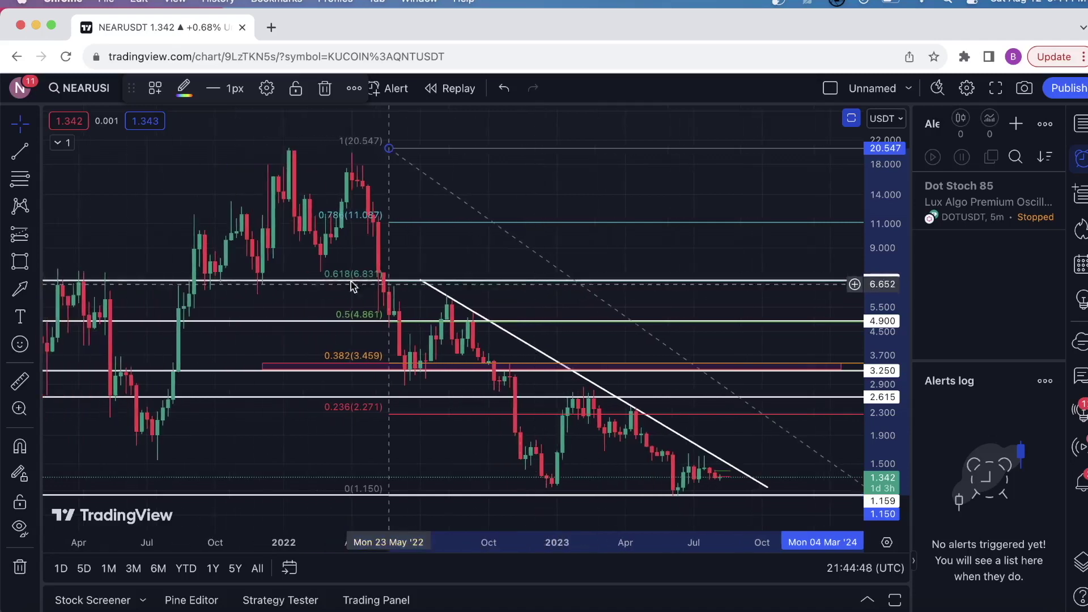
{"action": "scroll", "coordinate": [245, 289], "scroll_direction": "down", "scroll_amount": 2}
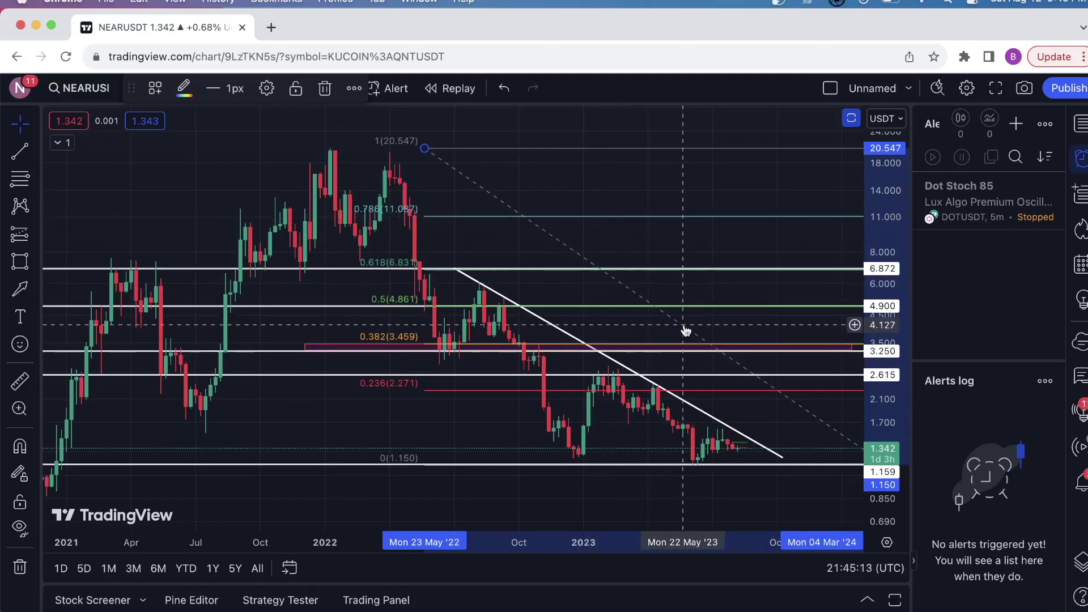
{"action": "scroll", "coordinate": [559, 290], "scroll_direction": "up", "scroll_amount": 5}
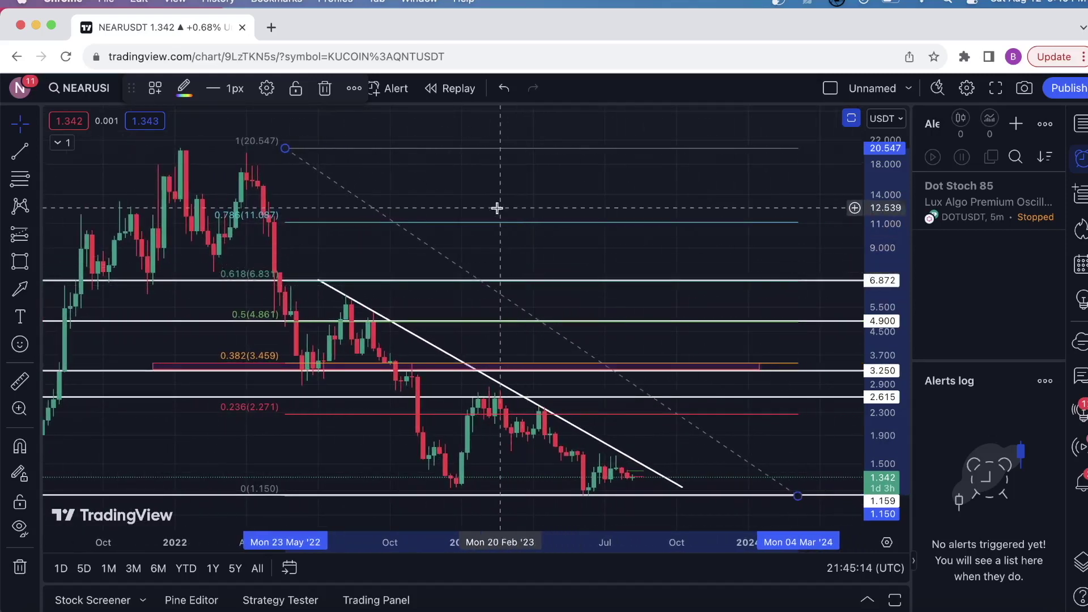
{"action": "key", "text": "Delete"}
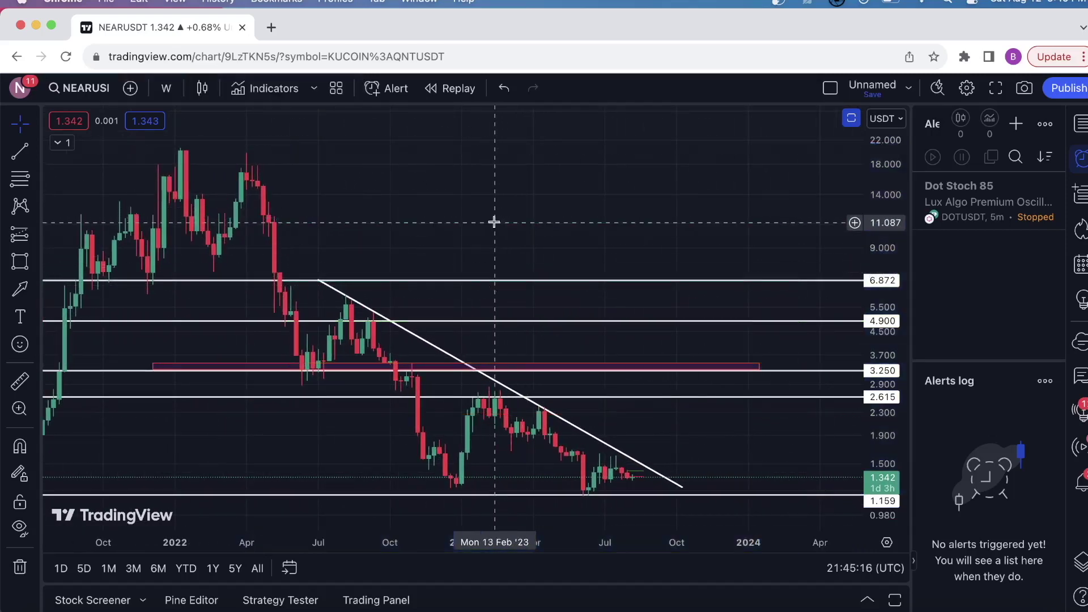
{"action": "scroll", "coordinate": [543, 201], "scroll_direction": "down", "scroll_amount": 3}
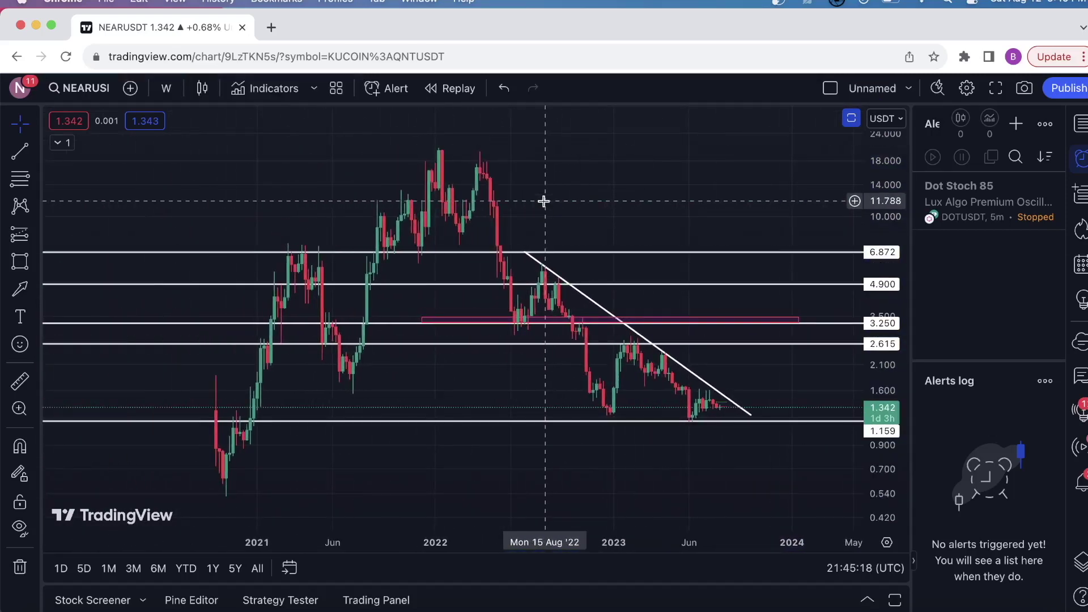